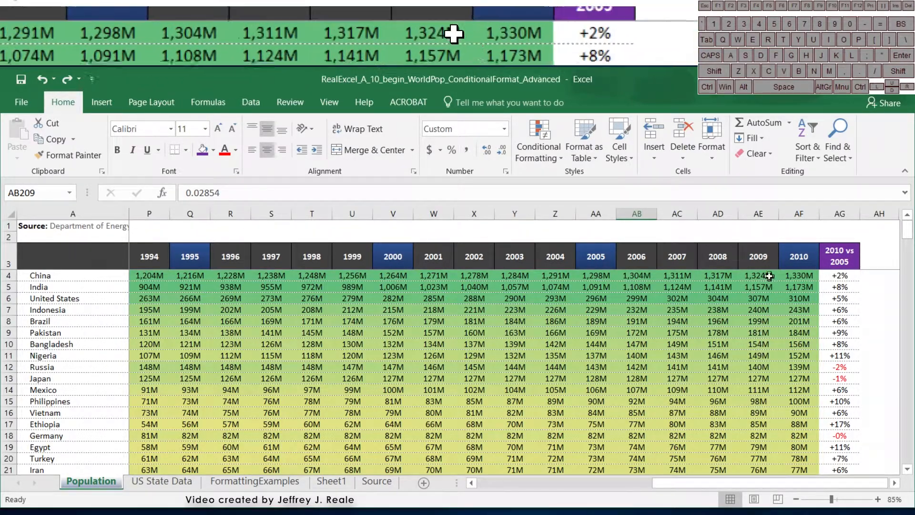
- Select the population data B4:AF218, clear its old conditional formatting rules, and begin a new rule
click(798, 273)
key(ctrl+shift+Left)
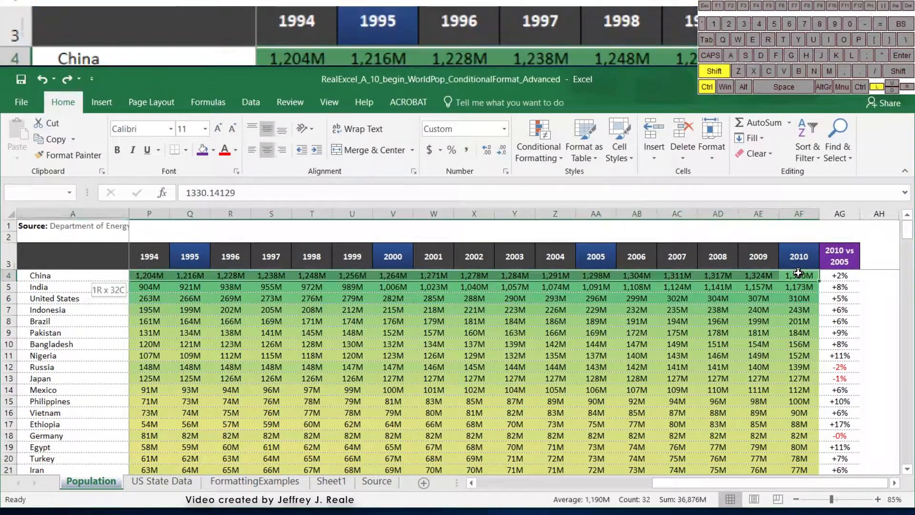
key(ctrl+shift+Down)
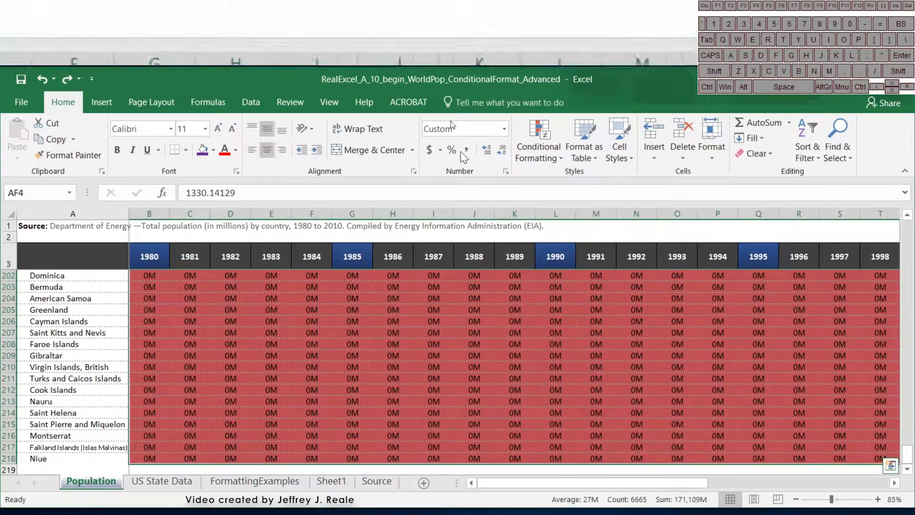
click(538, 141)
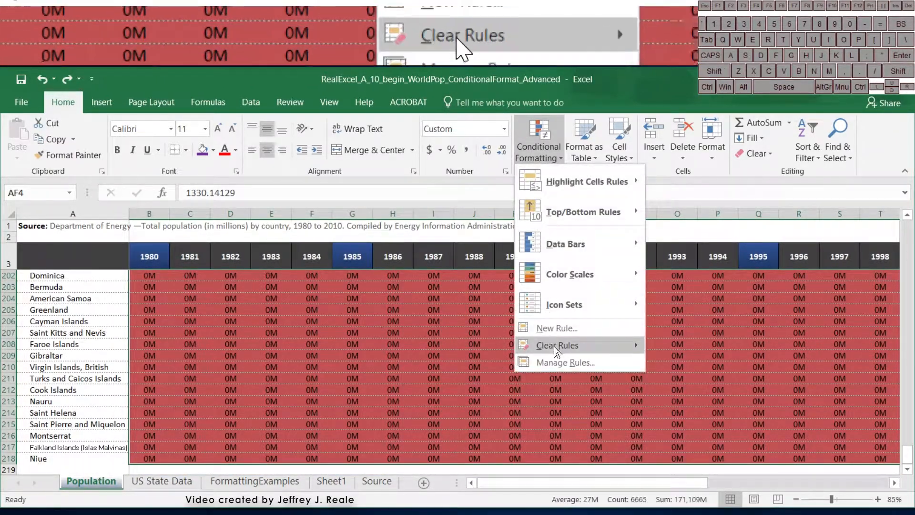
mouse_move(557, 345)
click(675, 347)
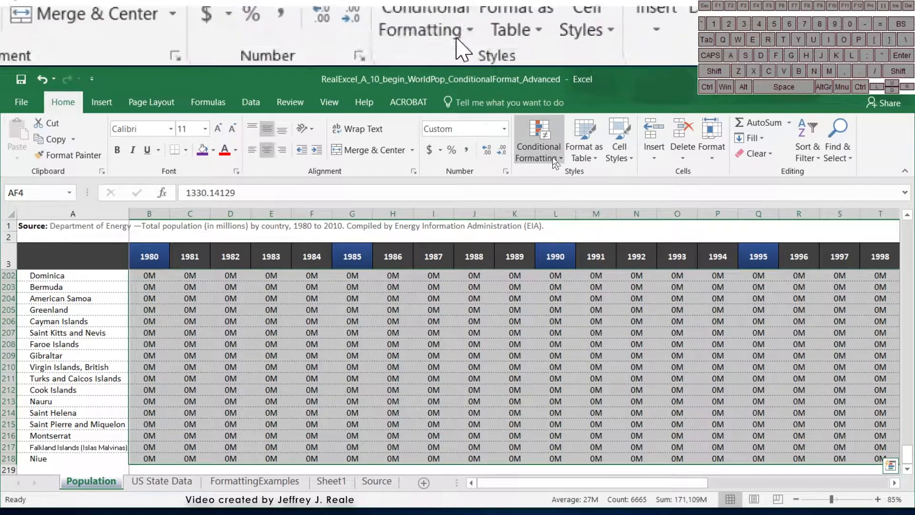
click(548, 149)
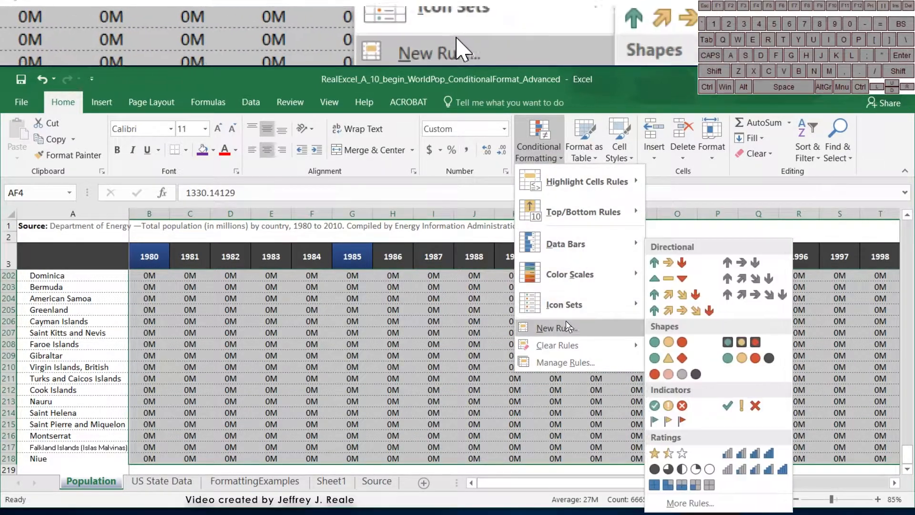
click(567, 327)
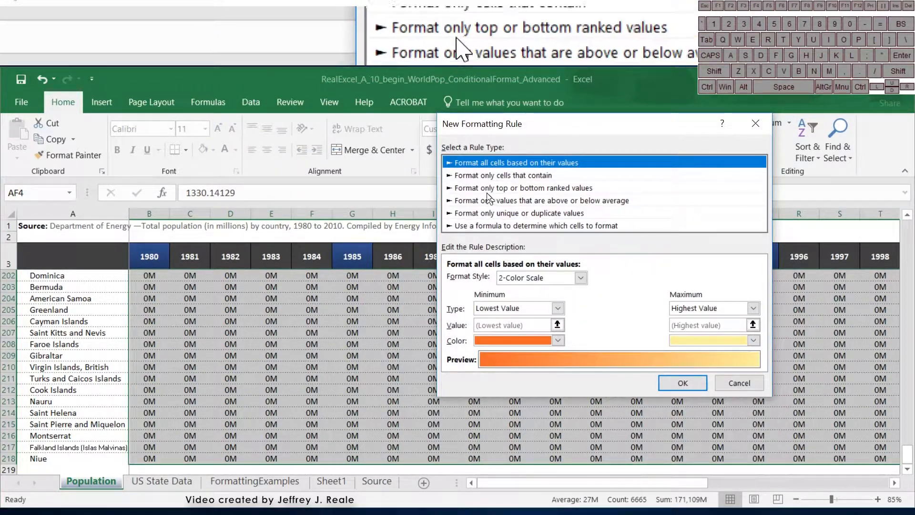
- Set the new rule's type to 'Use a formula to determine which cells to format'
click(487, 201)
click(484, 189)
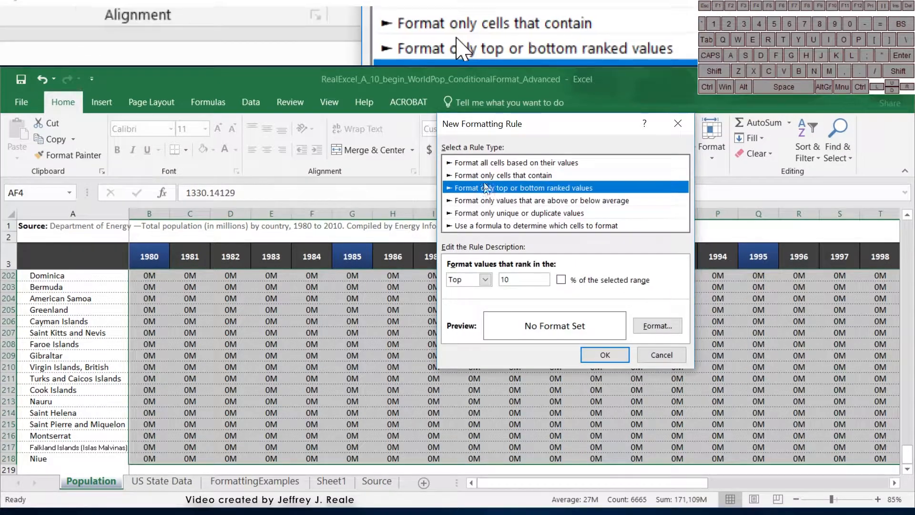
click(481, 167)
click(485, 189)
click(488, 200)
click(494, 213)
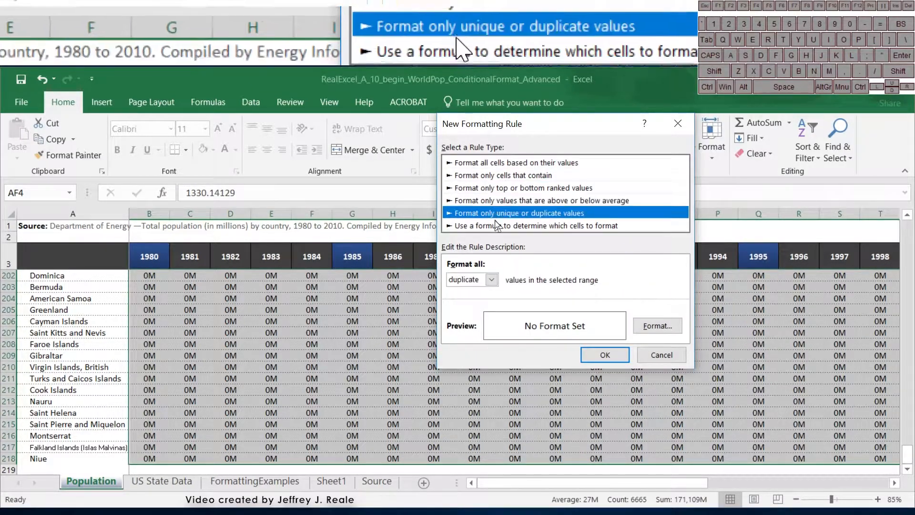
click(498, 225)
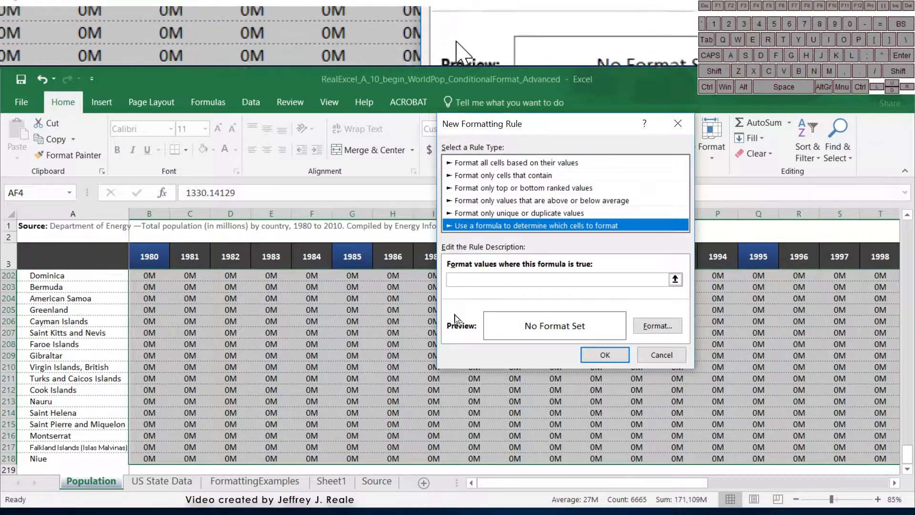
- Give the rule a yellow fill, a red dash-dot outline border and bold text
click(644, 325)
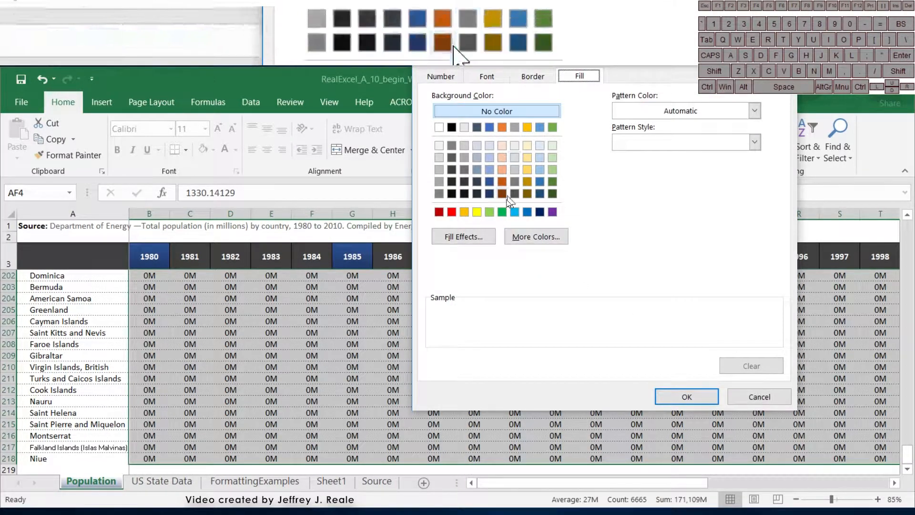
click(477, 212)
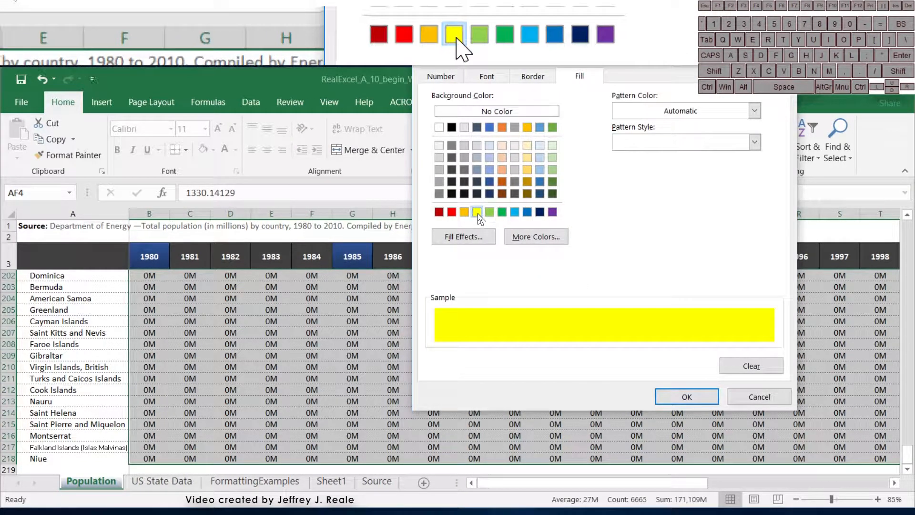
click(530, 84)
click(633, 120)
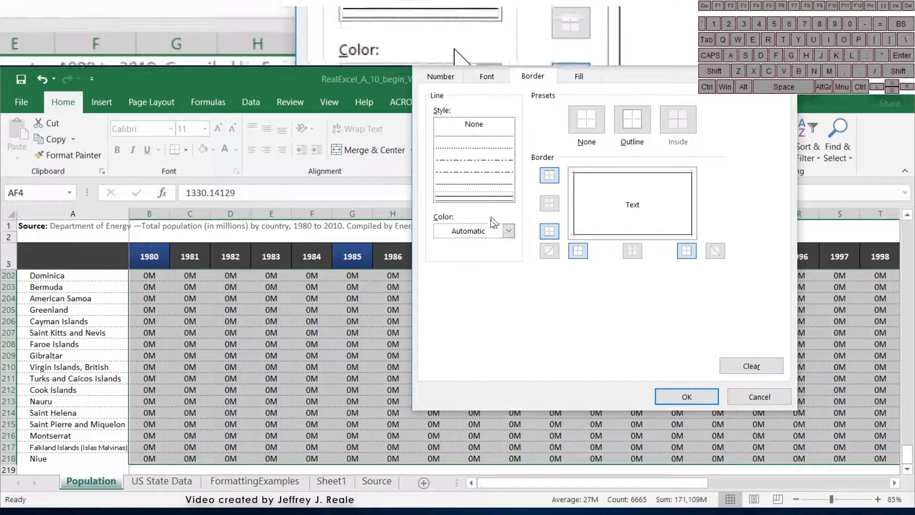
click(498, 231)
click(448, 351)
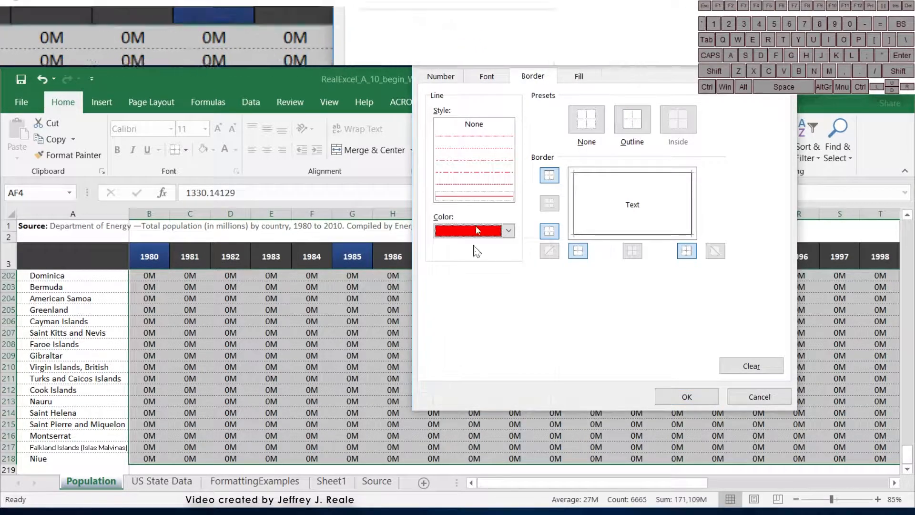
click(474, 172)
click(632, 120)
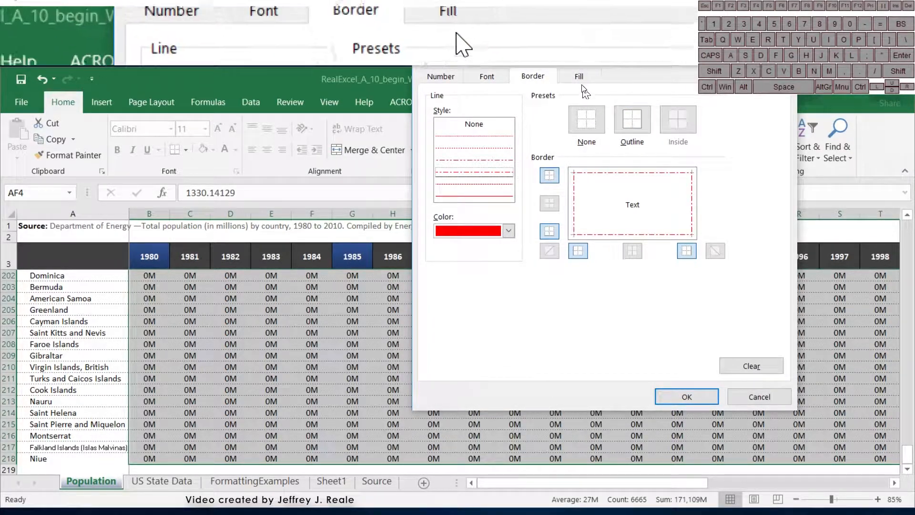
click(487, 76)
click(613, 143)
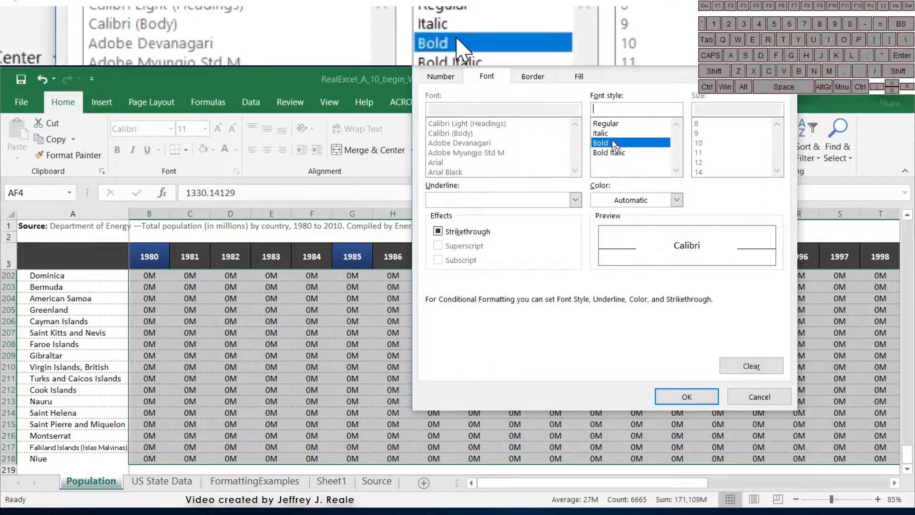
click(687, 396)
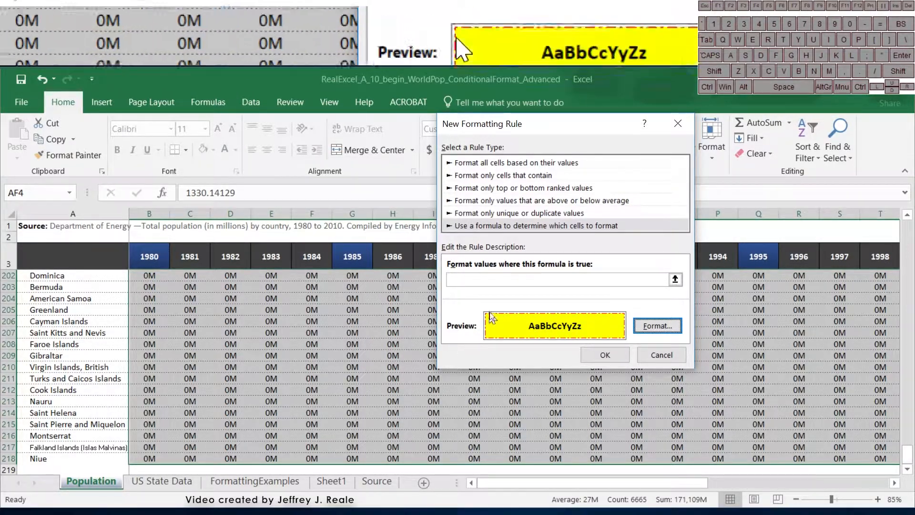
- Put the cursor in the empty formula box and scroll across the population columns
click(476, 279)
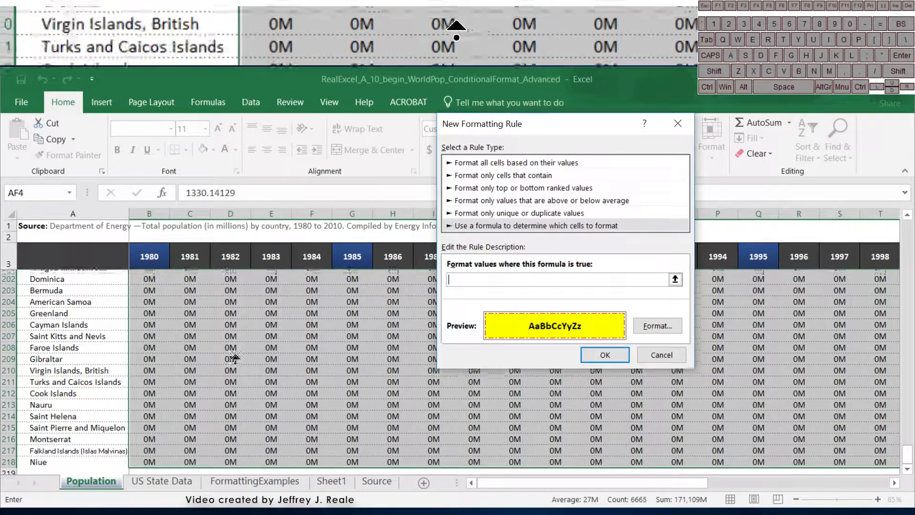
scroll(235, 357, up, 20)
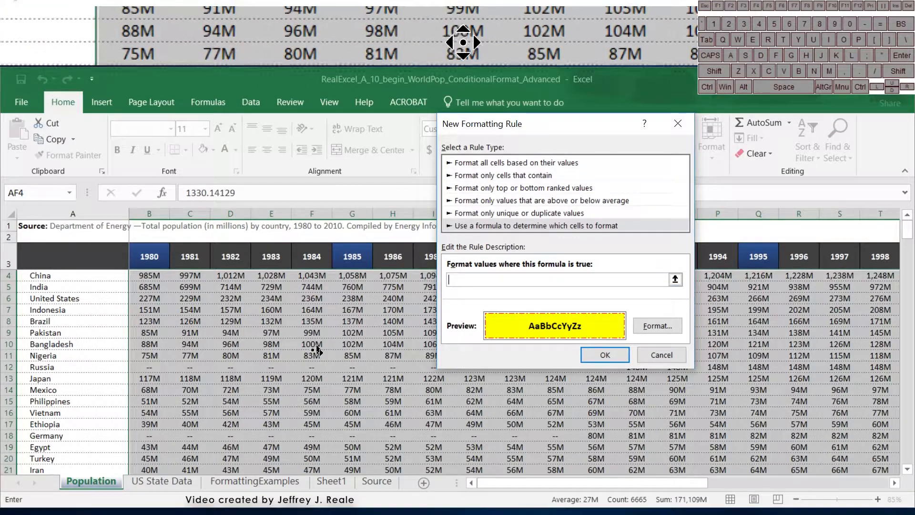
scroll(317, 350, right, 4)
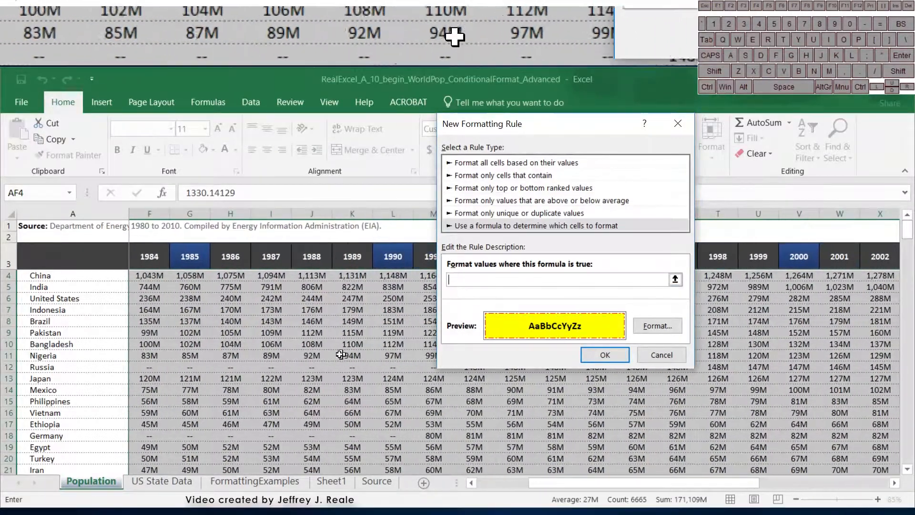
scroll(341, 354, right, 1)
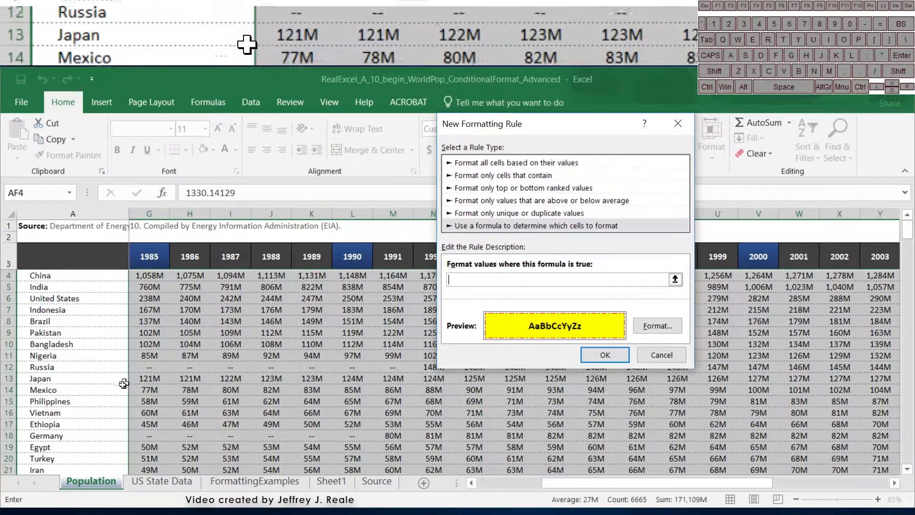
scroll(620, 415, down, 1)
scroll(619, 415, right, 1)
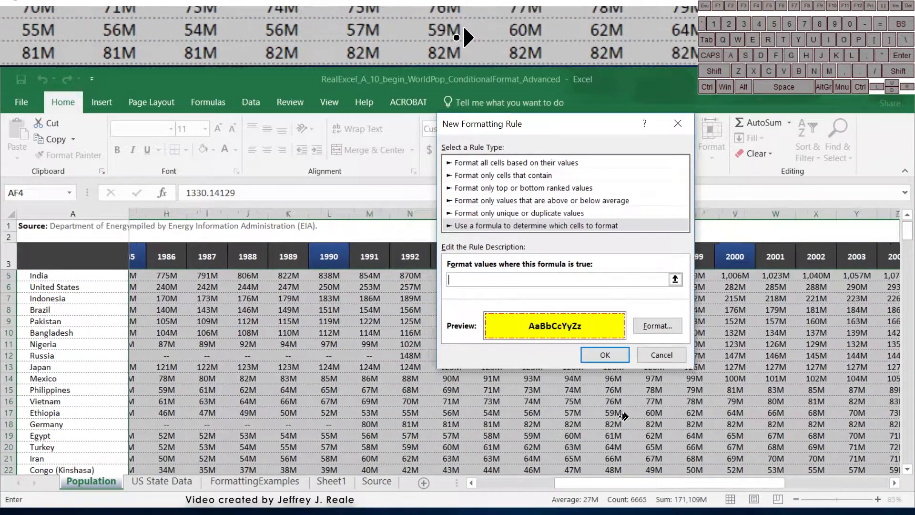
scroll(623, 416, right, 4)
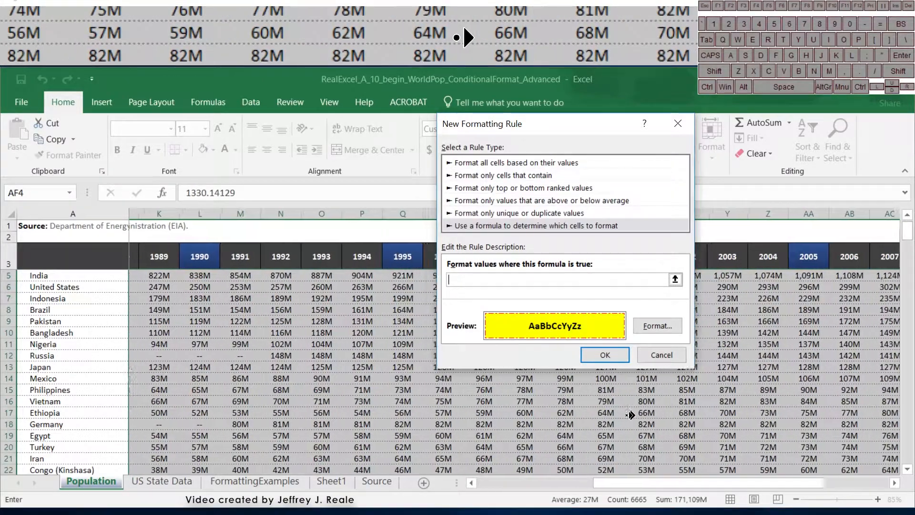
scroll(631, 415, right, 3)
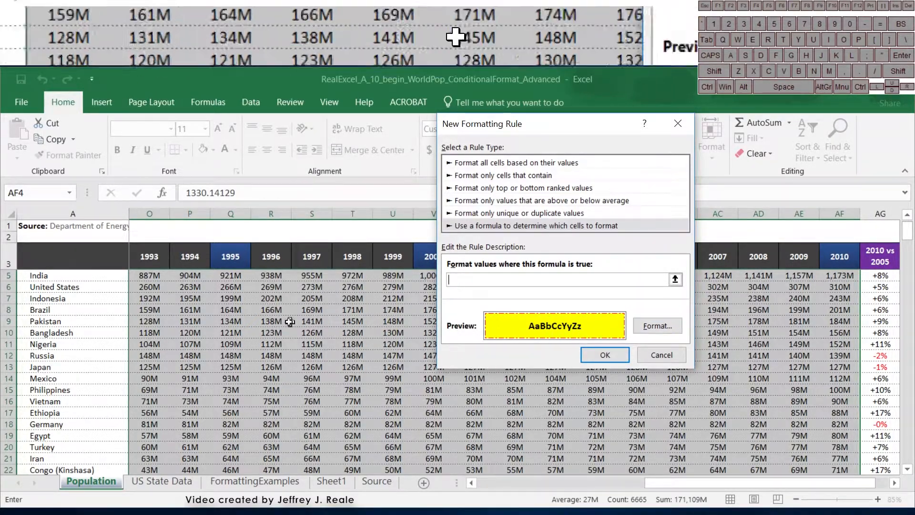
scroll(415, 366, left, 5)
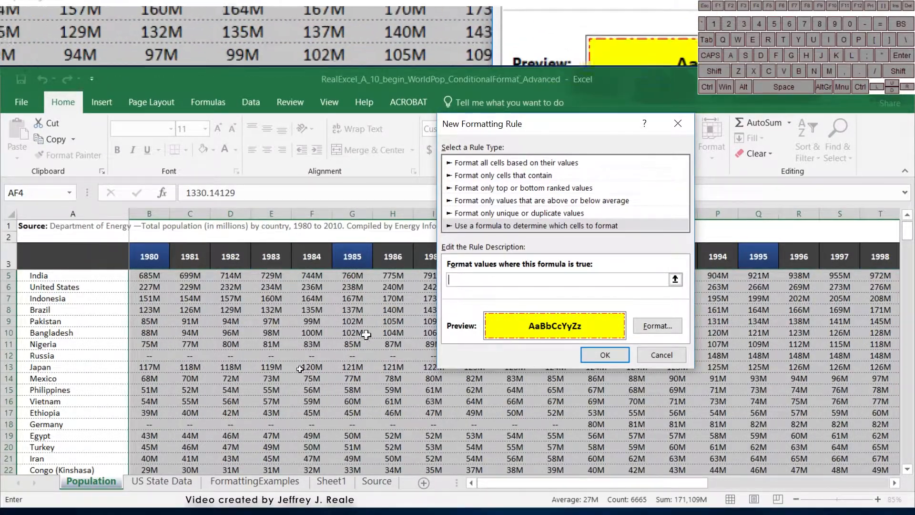
scroll(243, 312, up, 1)
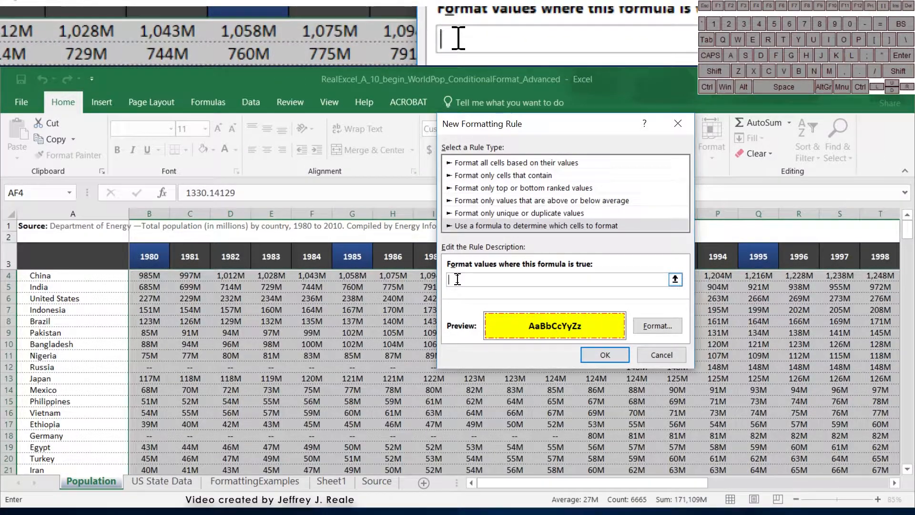
- Enter the formula =$B$4=max($B$4:$AF$4), comparing B4 with row 4's maximum
click(140, 278)
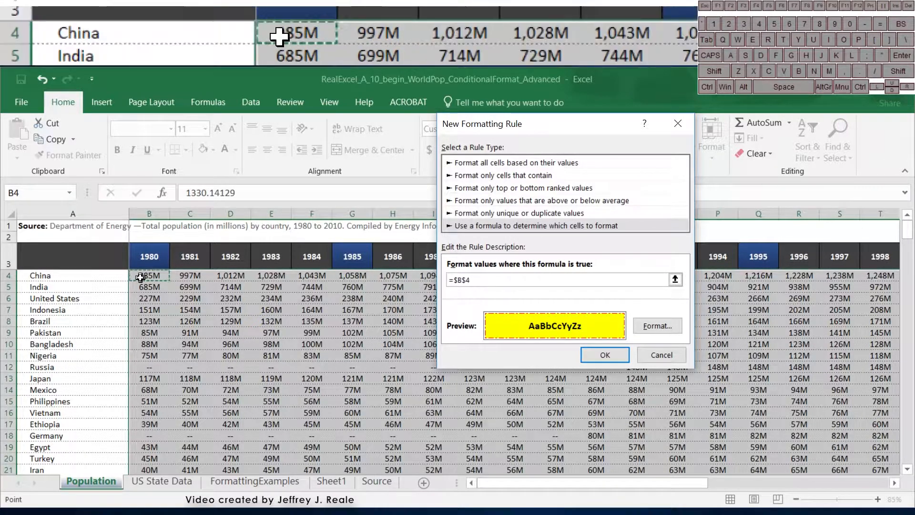
text(=)
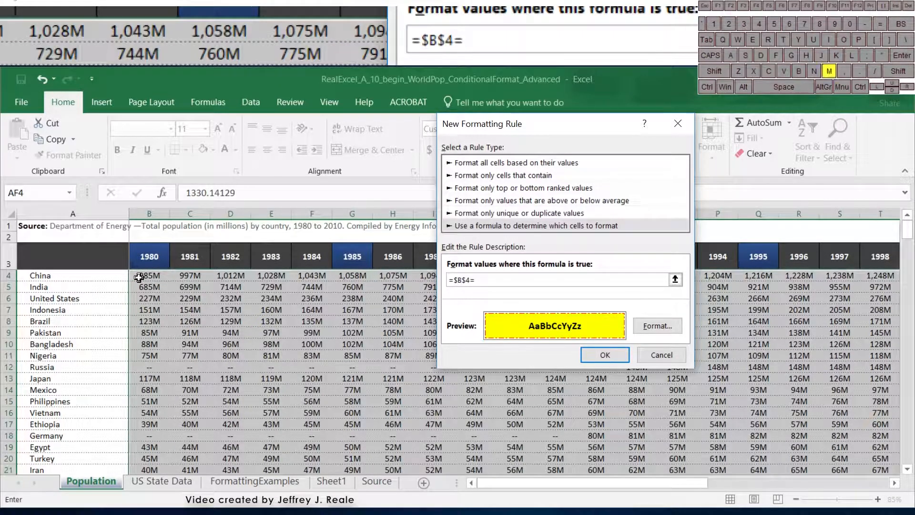
text(max()
click(139, 277)
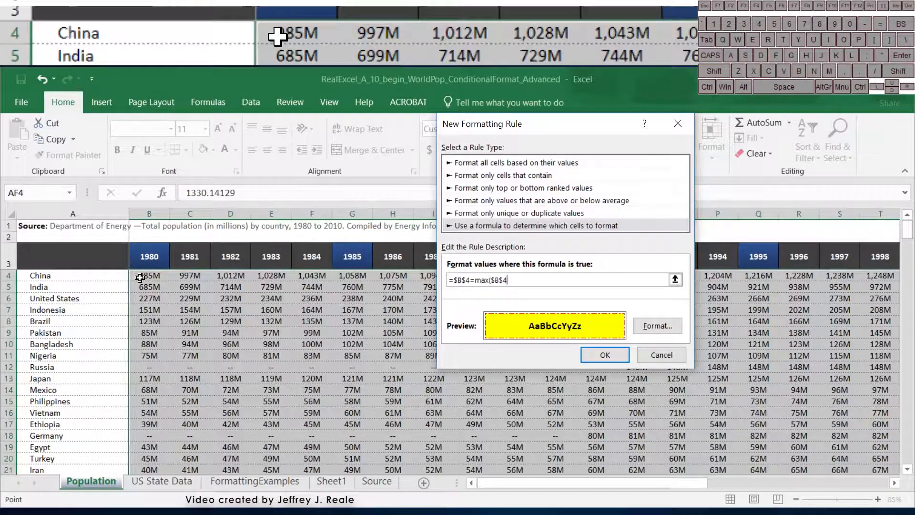
key(ctrl+shift+Right)
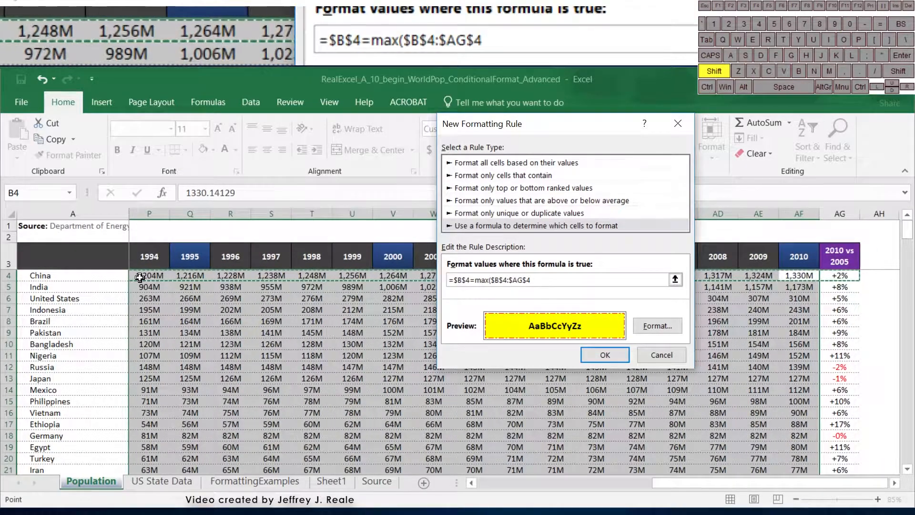
key(shift+Left)
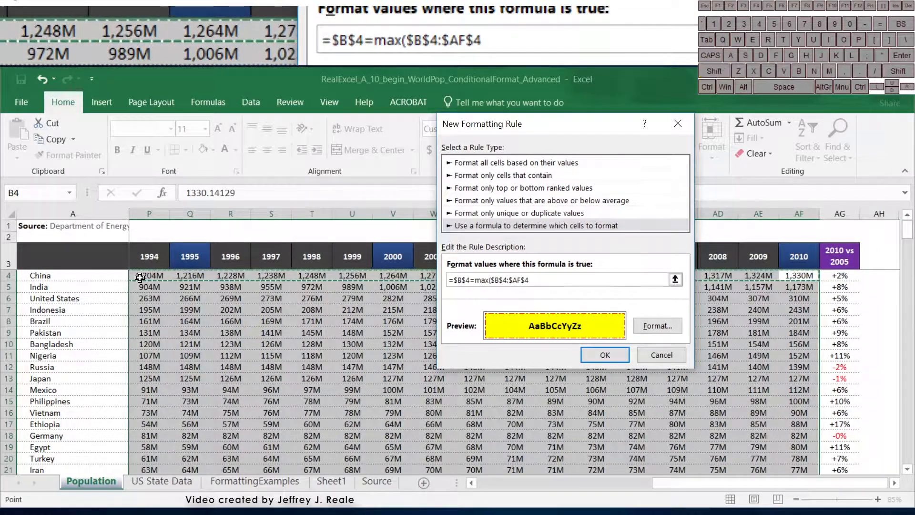
text())
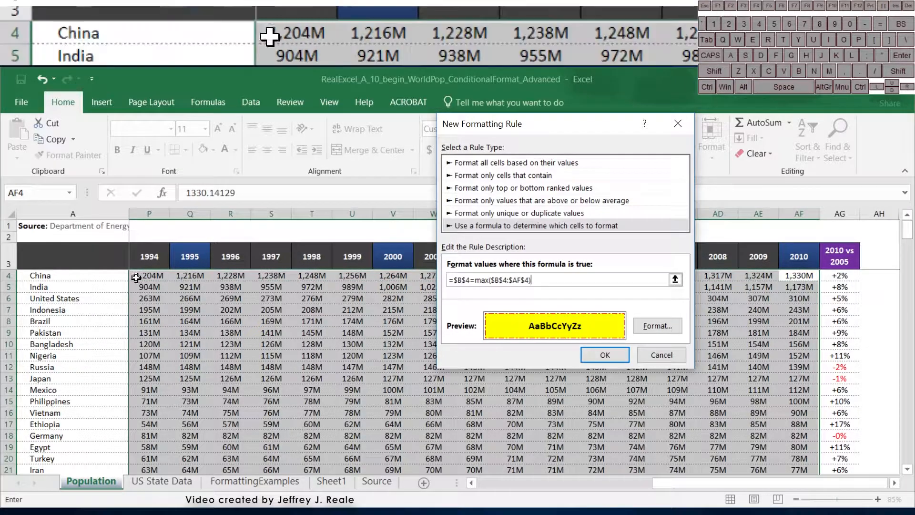
scroll(275, 303, left, 5)
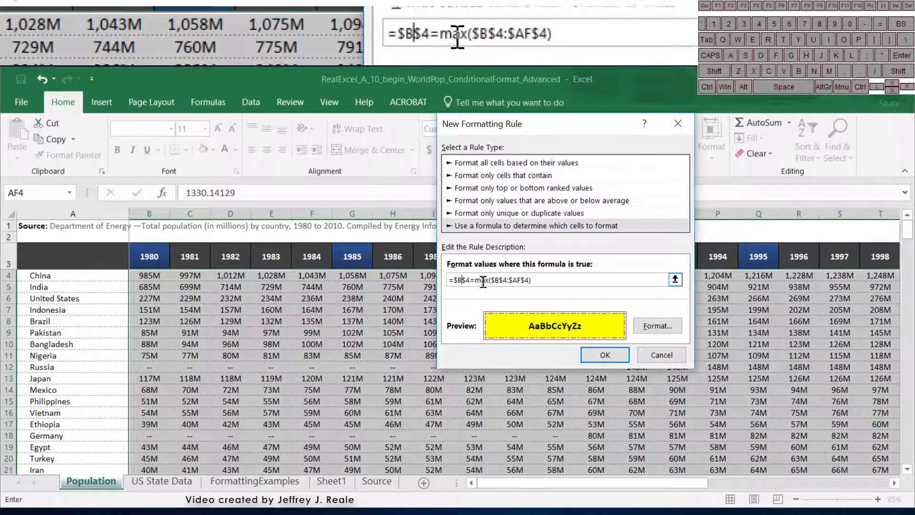
- Use F4 to make B4 and both max range references relative
key(F4)
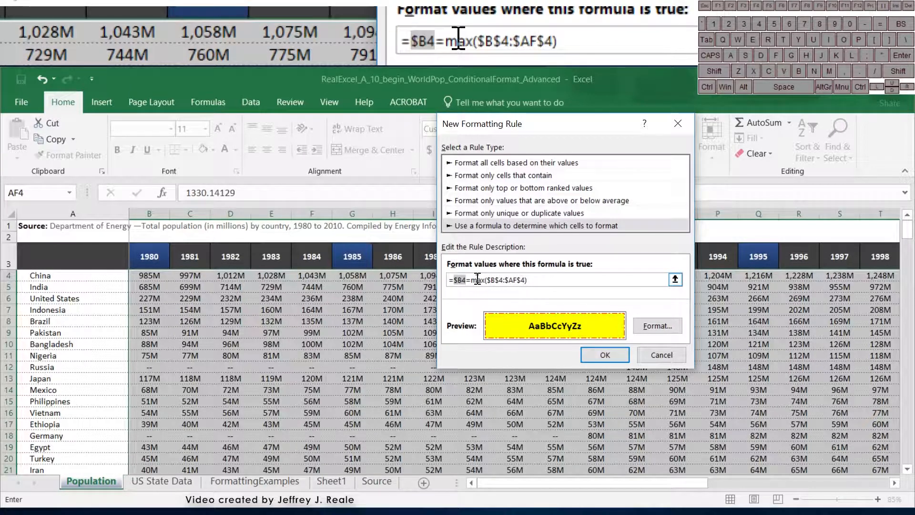
key(F4)
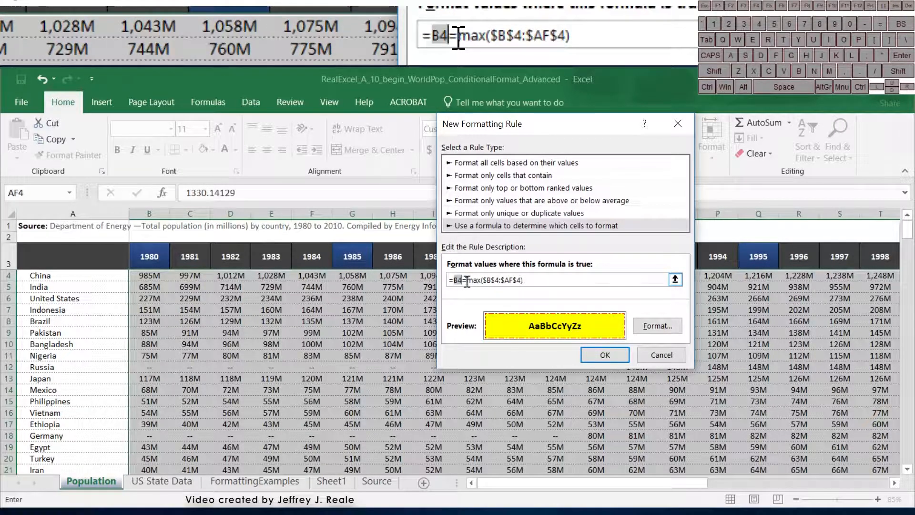
key(F4)
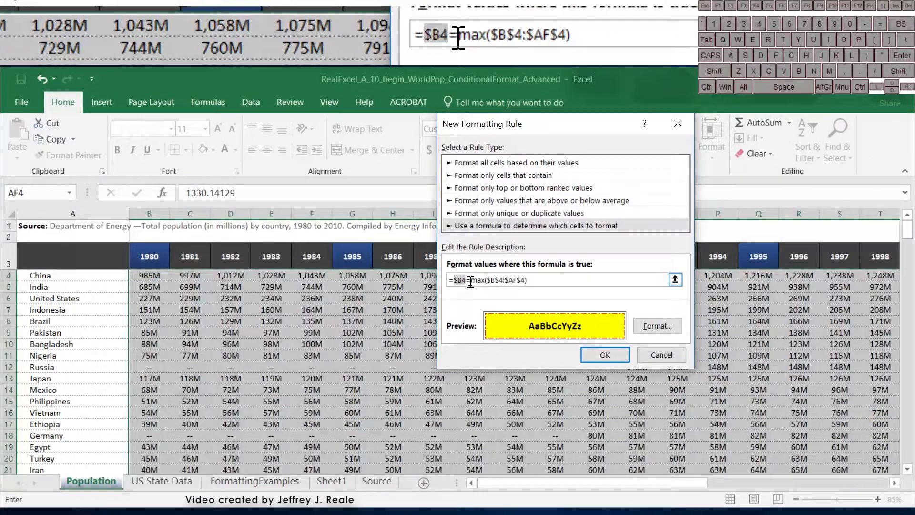
key(F4)
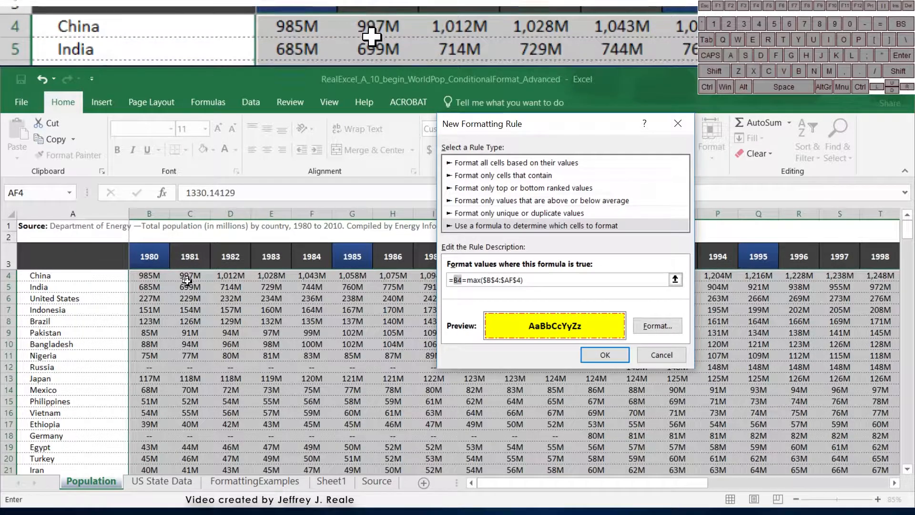
click(493, 281)
key(F4)
key(F4)
key(F4)
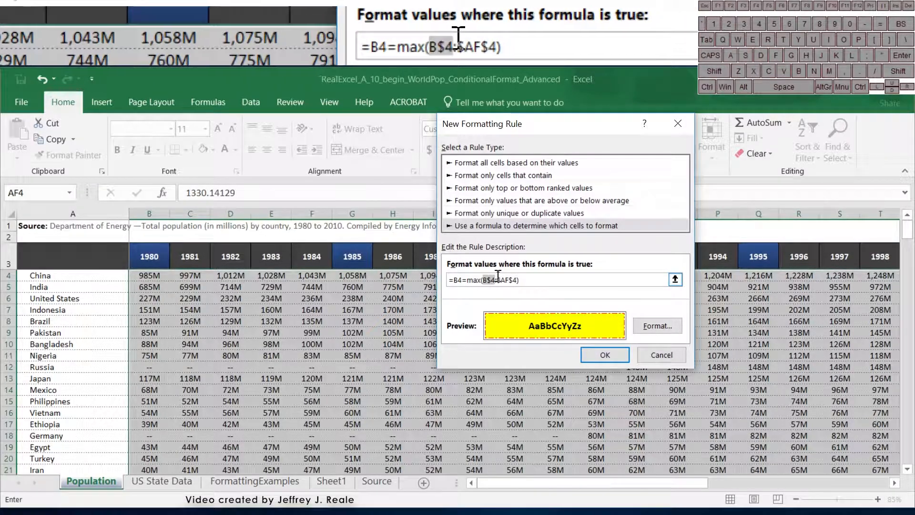
click(508, 281)
key(F4)
key(F4)
key(F4)
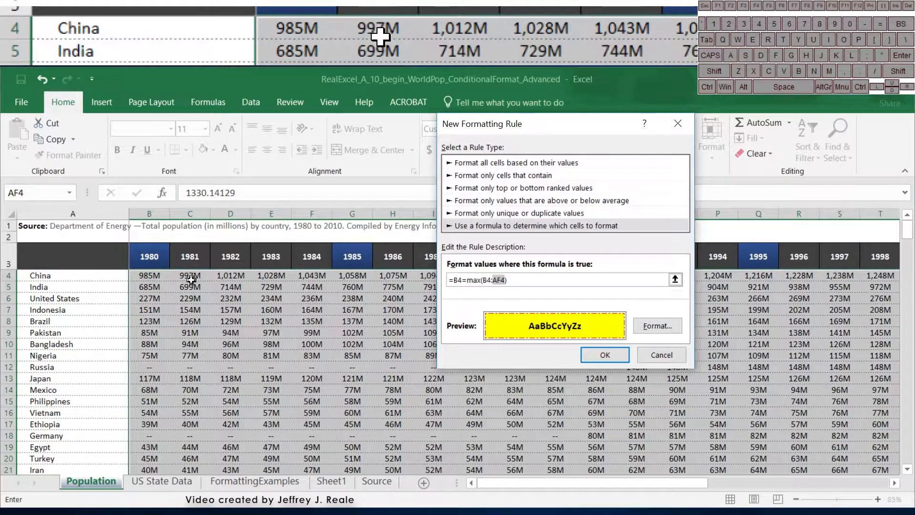
- Move the dialog aside and column-lock the range, giving =B4=max($B4:$AF4)
scroll(386, 317, right, 2)
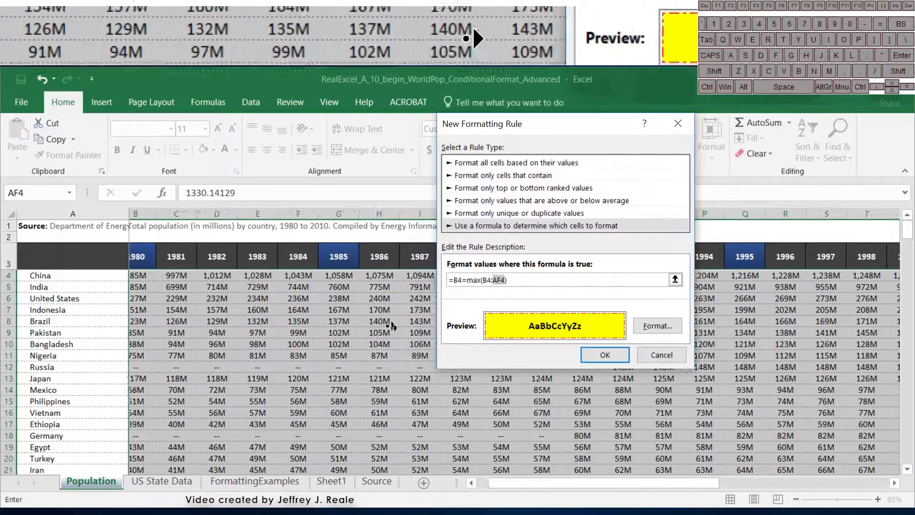
scroll(411, 331, right, 8)
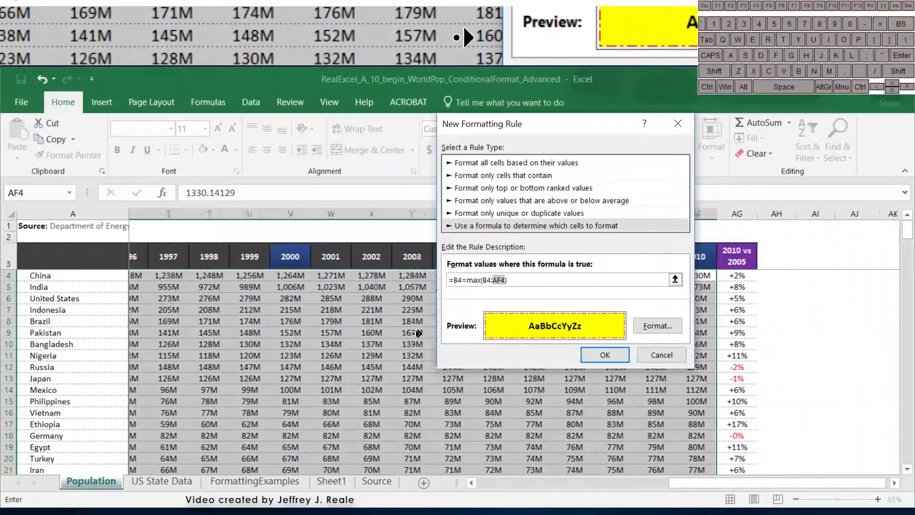
drag(588, 127, 425, 211)
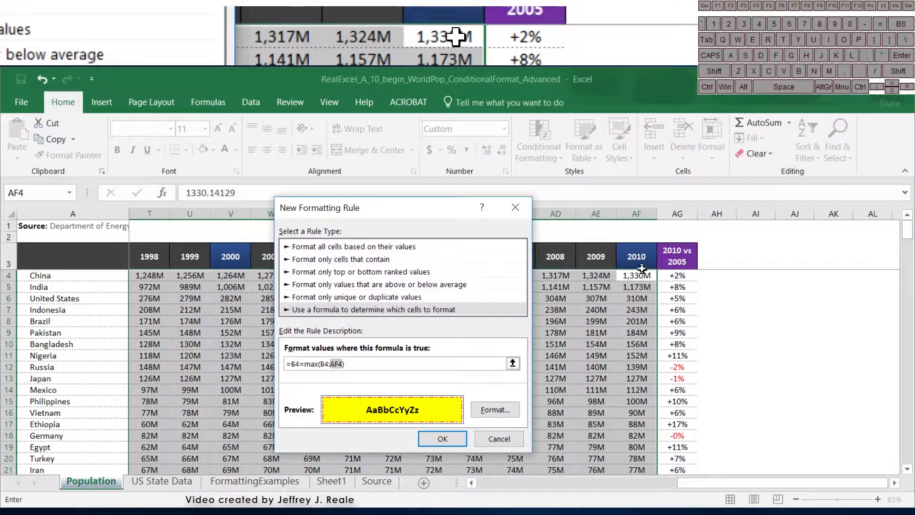
middle_click(644, 323)
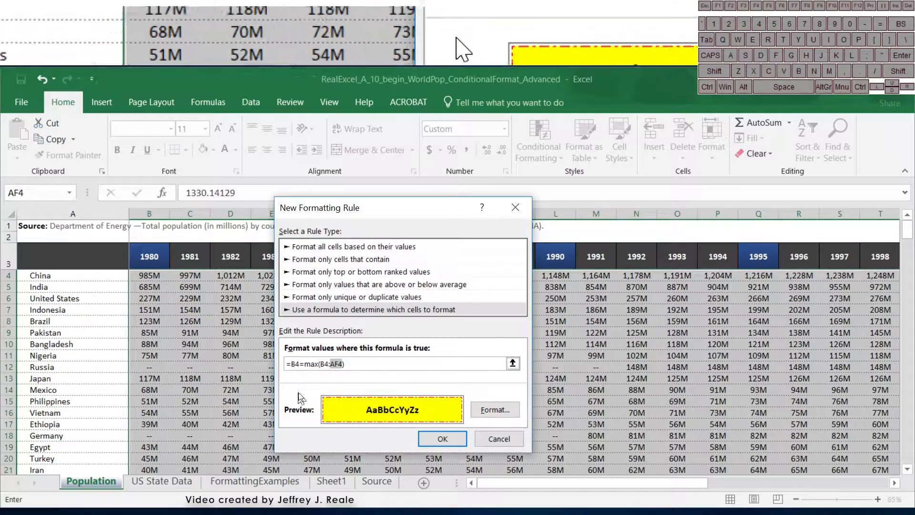
click(321, 363)
text($)
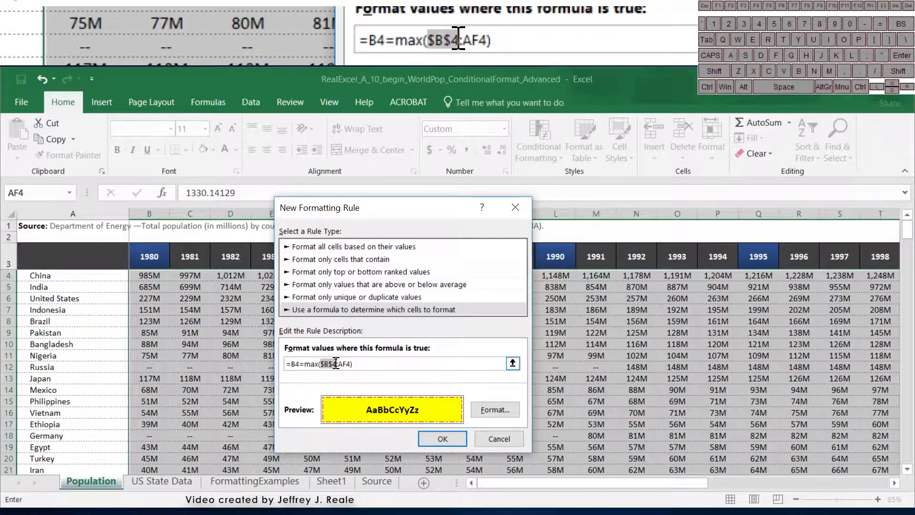
click(334, 364)
text($)
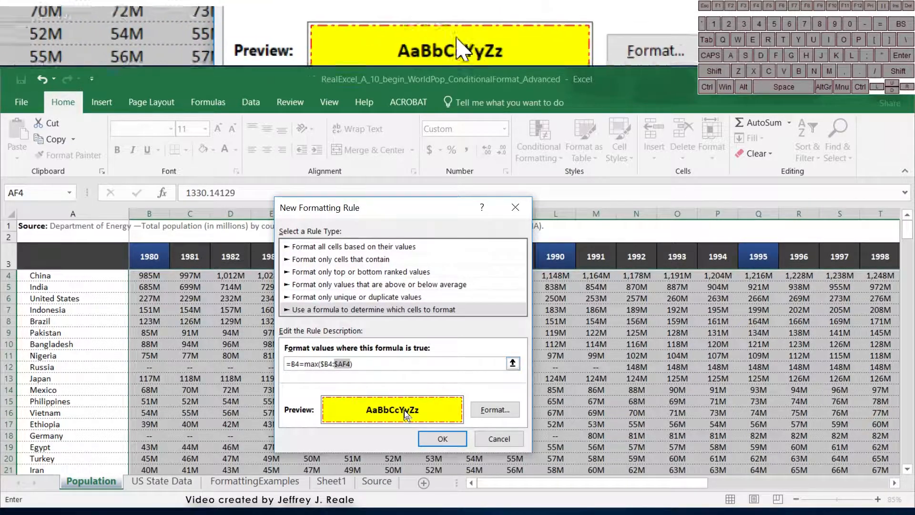
- Save the new rule, then reopen it from the Conditional Formatting Rules Manager
click(422, 439)
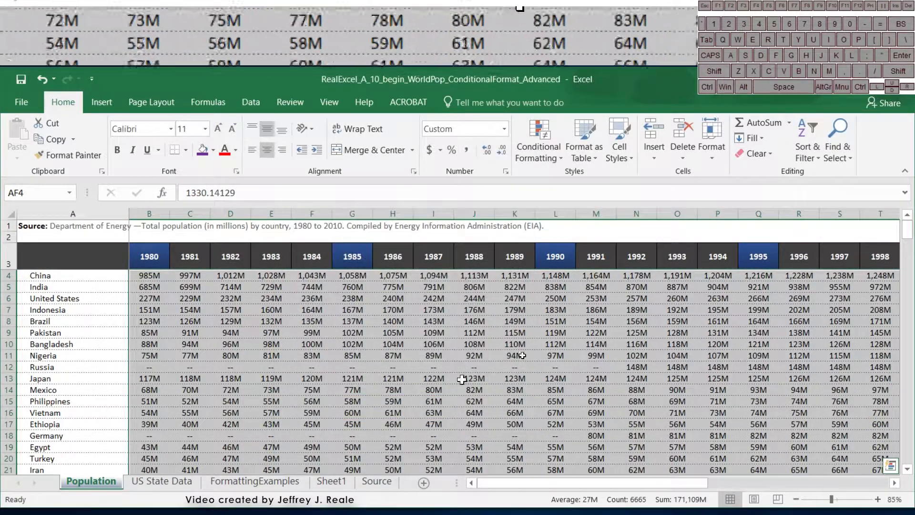
scroll(667, 350, right, 3)
scroll(685, 351, right, 13)
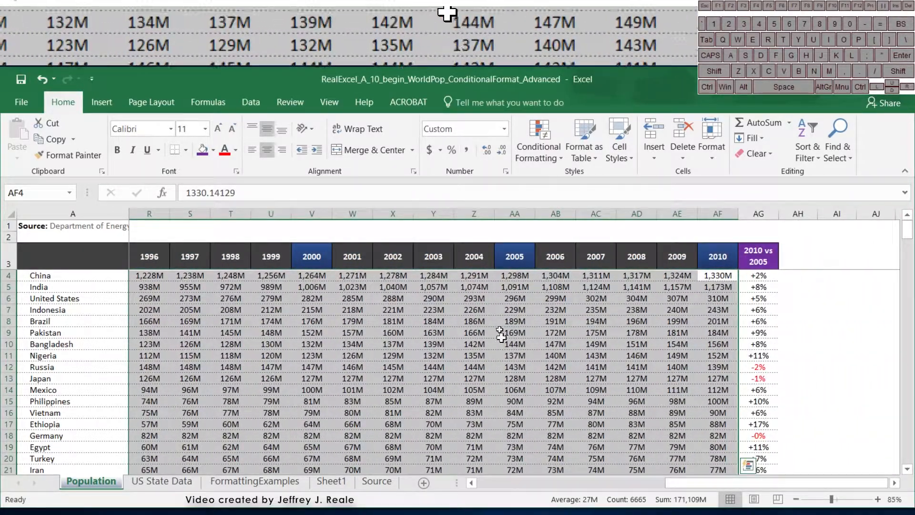
click(539, 152)
click(541, 363)
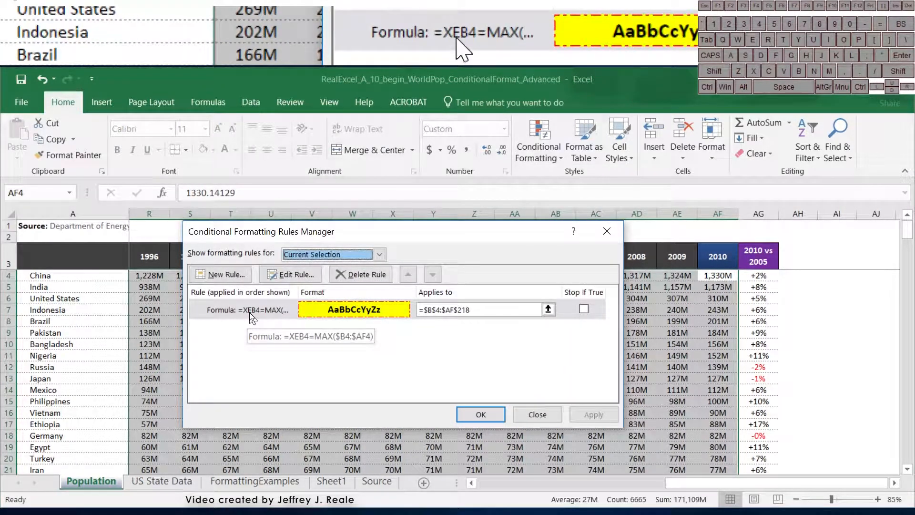
double_click(250, 312)
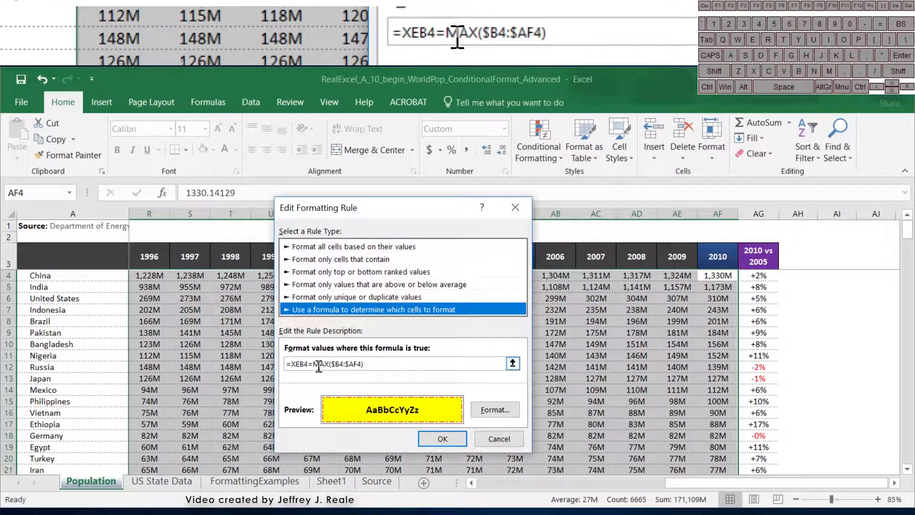
- Correct the formula to =B4=MAX($B4:$AF4) and apply it to $B$4:$AF$218
drag(308, 364, 291, 364)
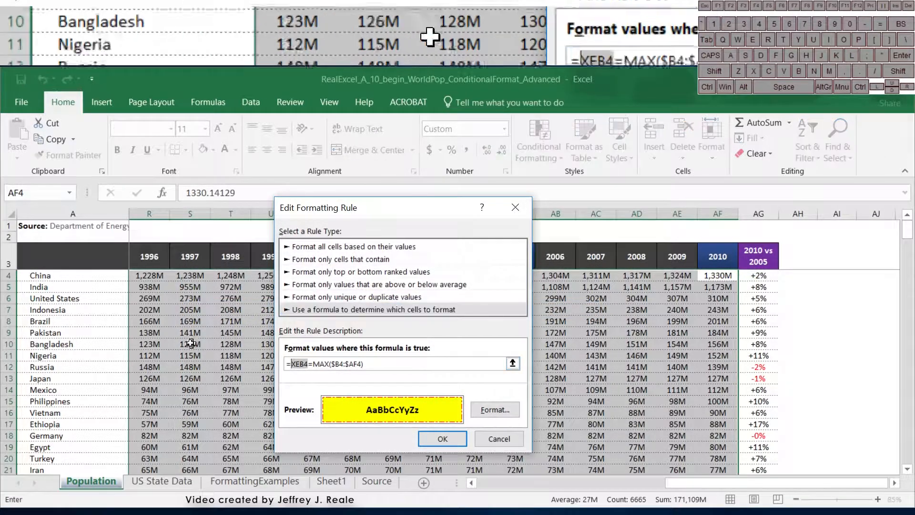
scroll(81, 325, left, 8)
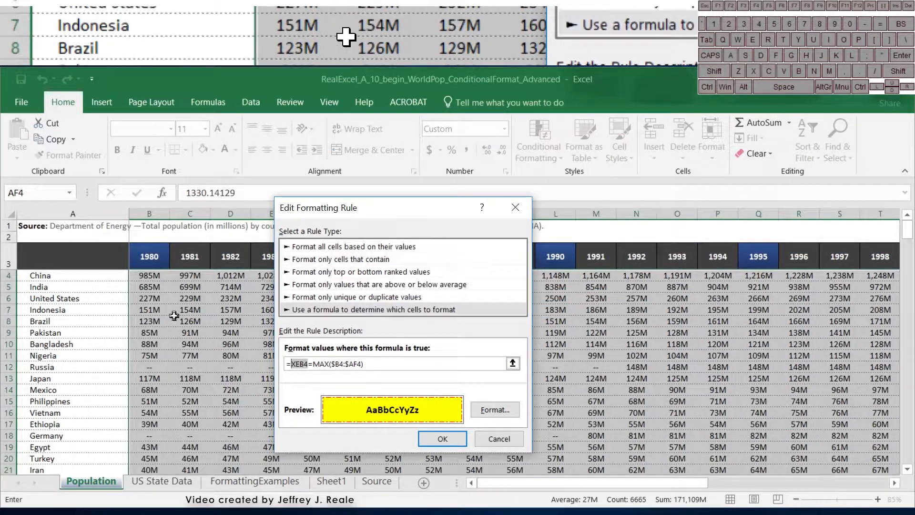
click(143, 276)
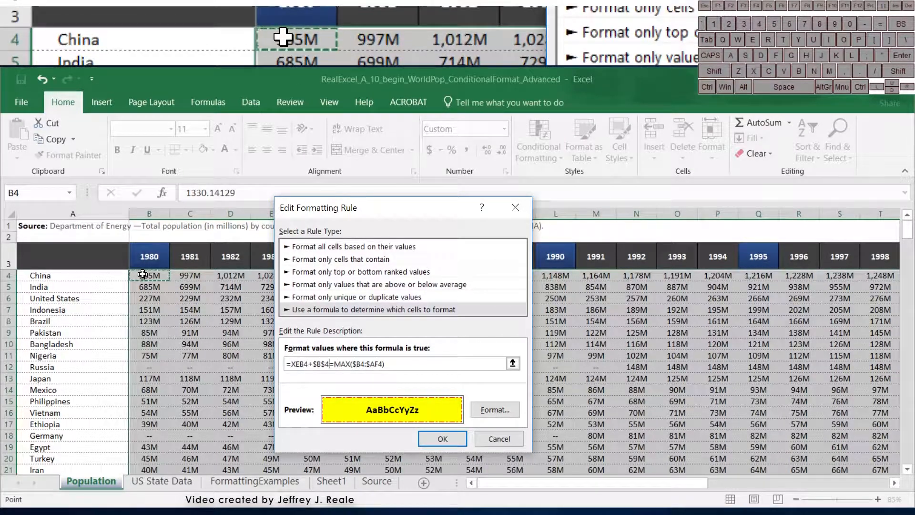
key(BackSpace)
key(BackSpace)
key(BackSpace)
key(BackSpace)
key(BackSpace)
key(BackSpace)
key(BackSpace)
key(BackSpace)
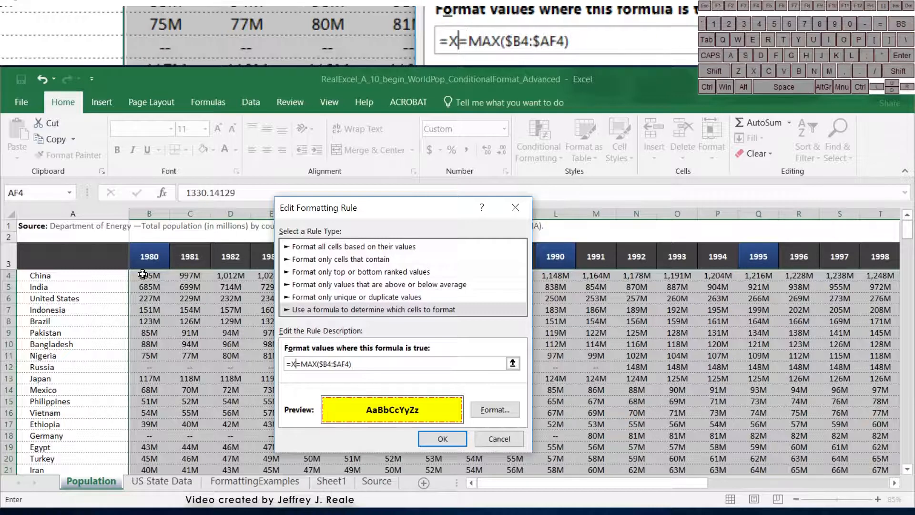
key(BackSpace)
click(143, 275)
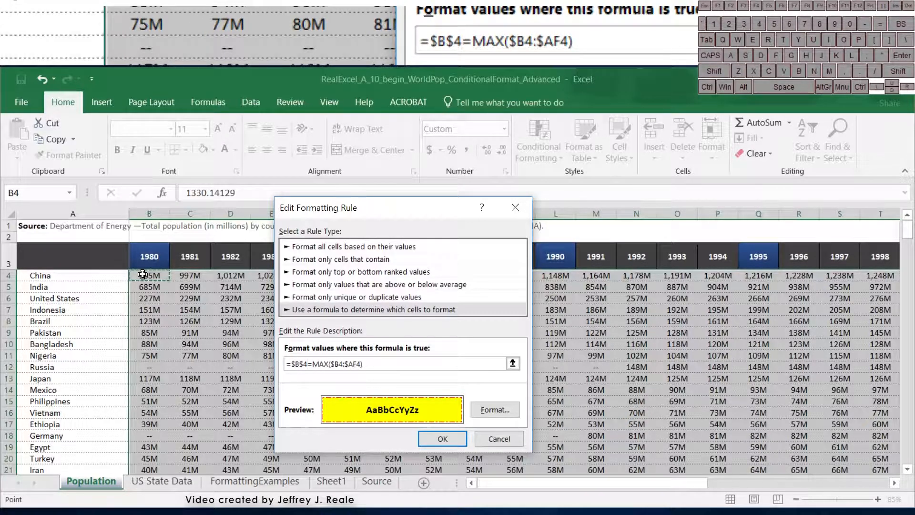
key(F4)
key(F4)
key(F4)
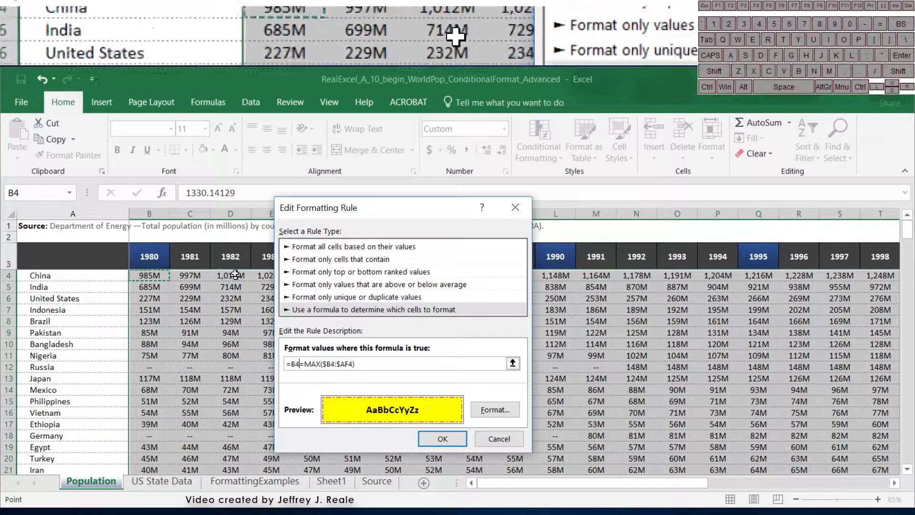
click(442, 439)
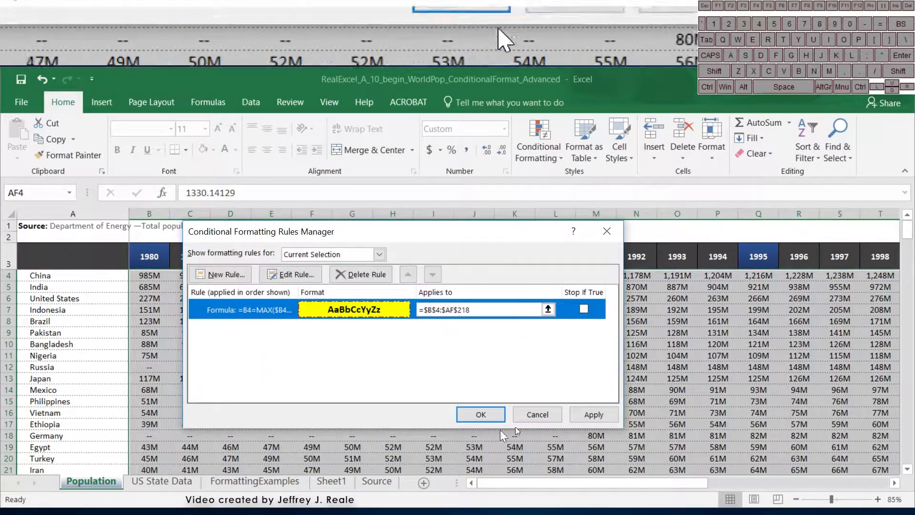
click(593, 414)
- Close the Rules Manager and check the highlighted maxima for Nigeria, Russia, Japan and Mexico
click(482, 414)
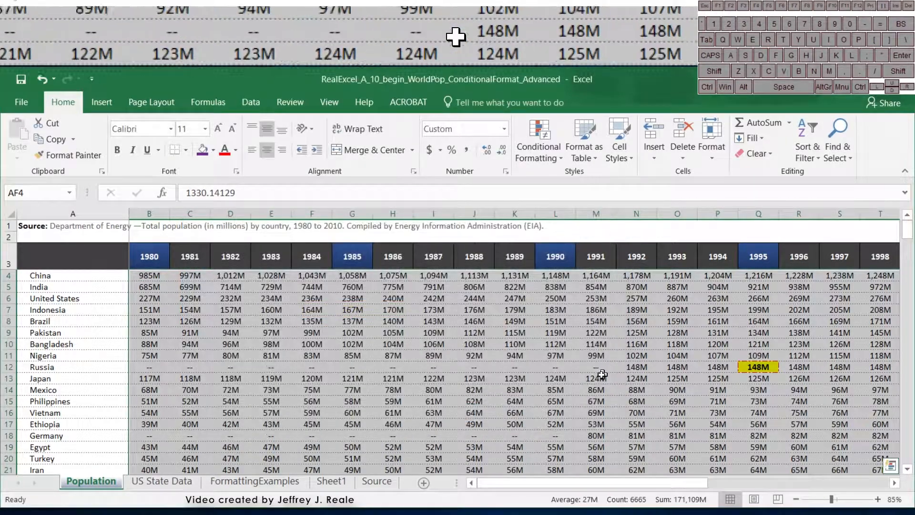
drag(602, 489, 782, 470)
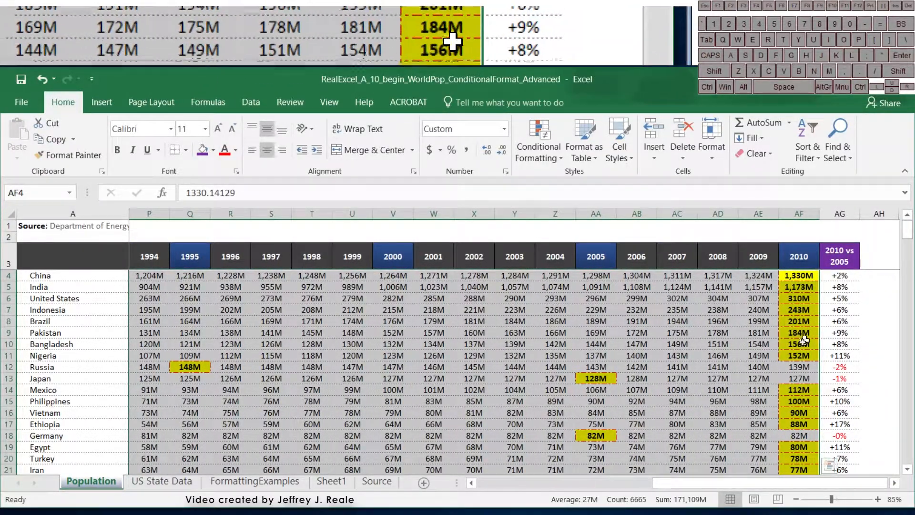
click(799, 354)
click(800, 364)
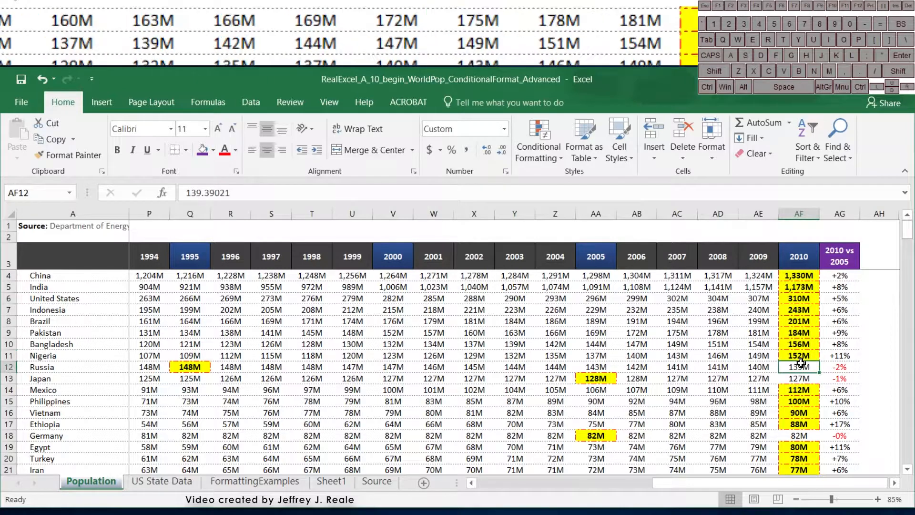
drag(745, 362, 192, 365)
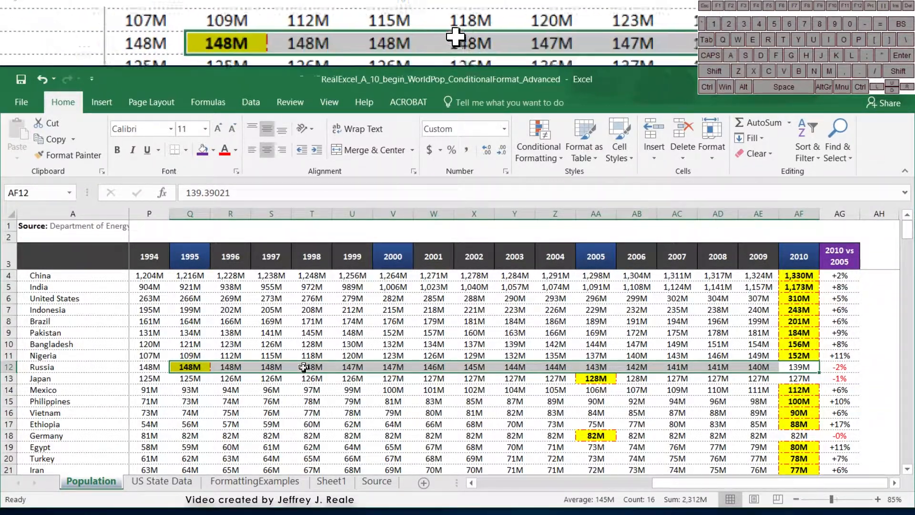
drag(69, 386, 515, 382)
- Verify the highlighted peaks further down: Germany 2005, Italy 2007 and Poland 1998
drag(687, 483, 867, 479)
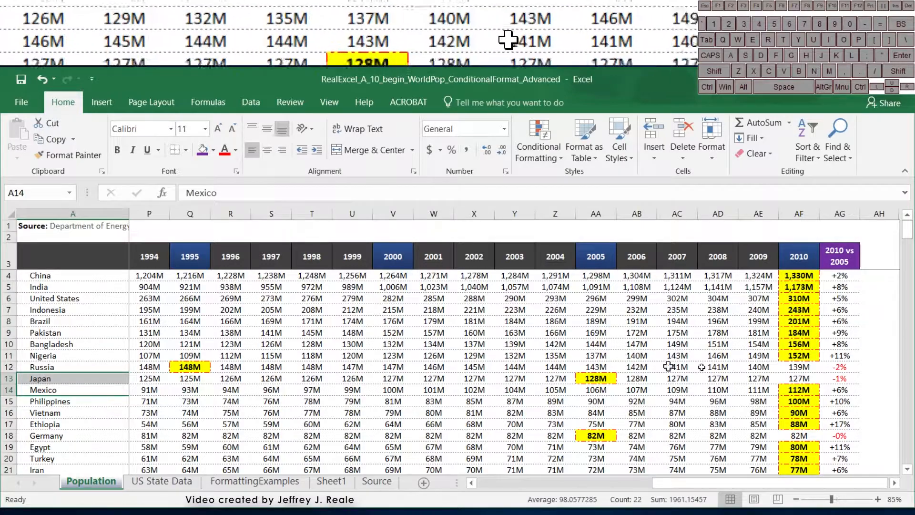
scroll(729, 393, down, 2)
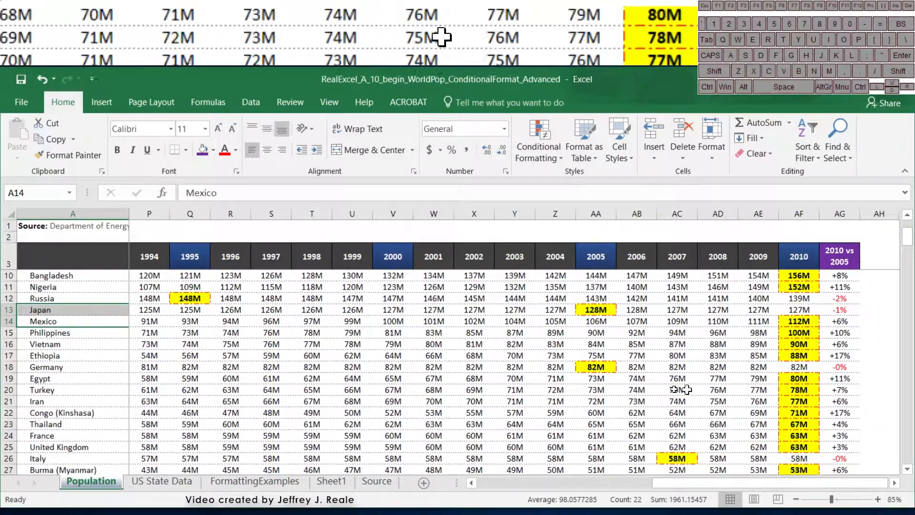
click(593, 369)
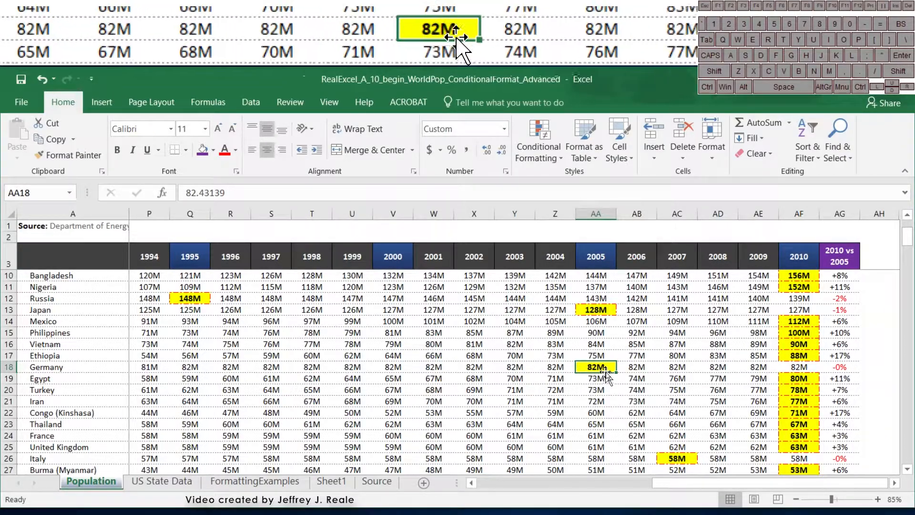
scroll(605, 374, down, 4)
click(689, 318)
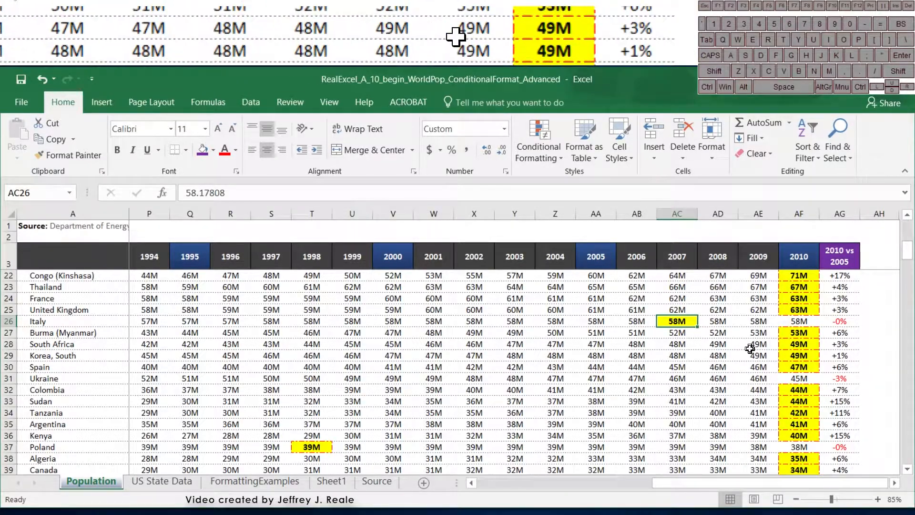
scroll(673, 333, down, 3)
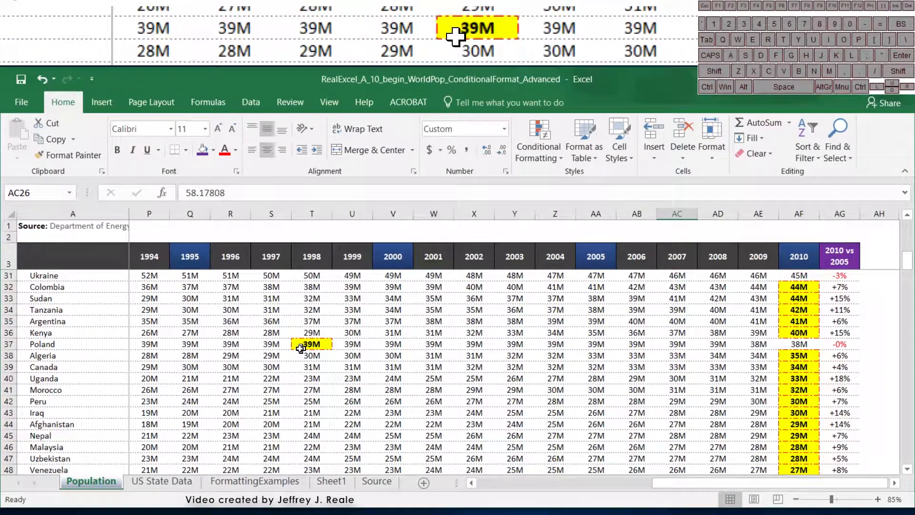
click(304, 346)
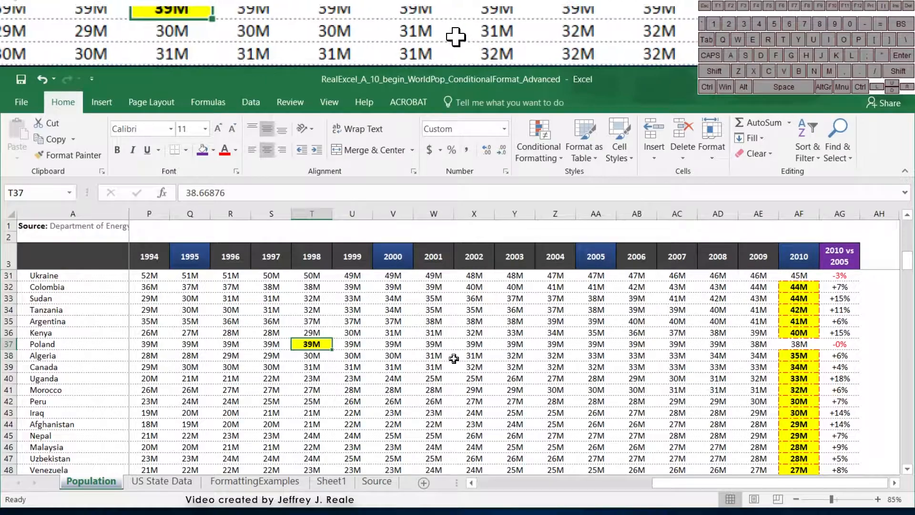
scroll(455, 360, down, 8)
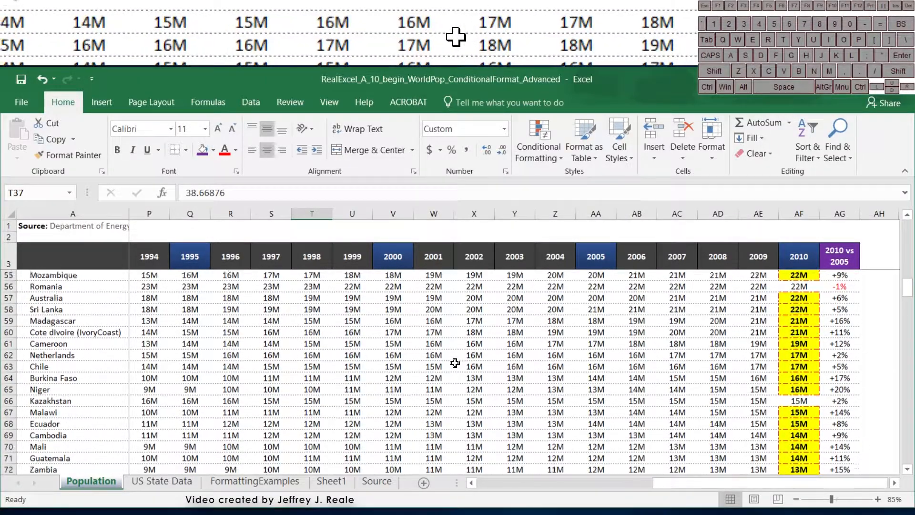
scroll(453, 360, up, 2)
scroll(454, 361, up, 15)
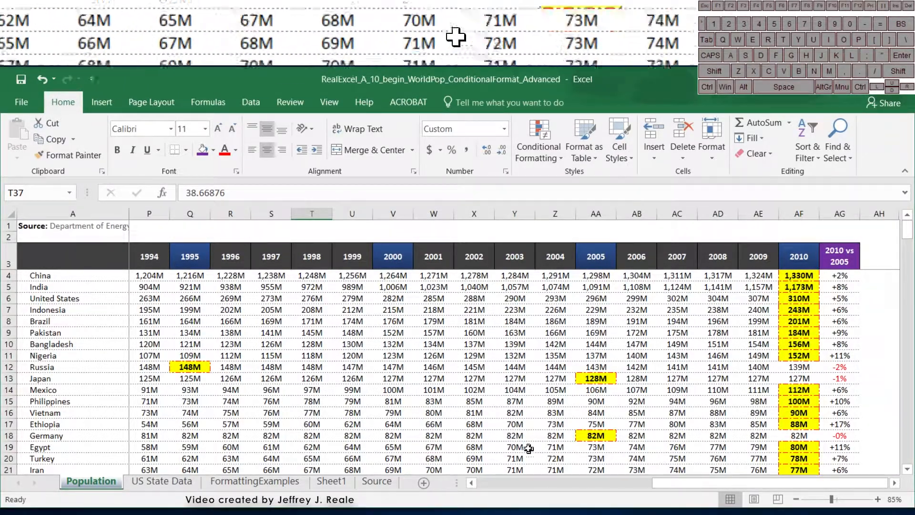
scroll(293, 371, left, 5)
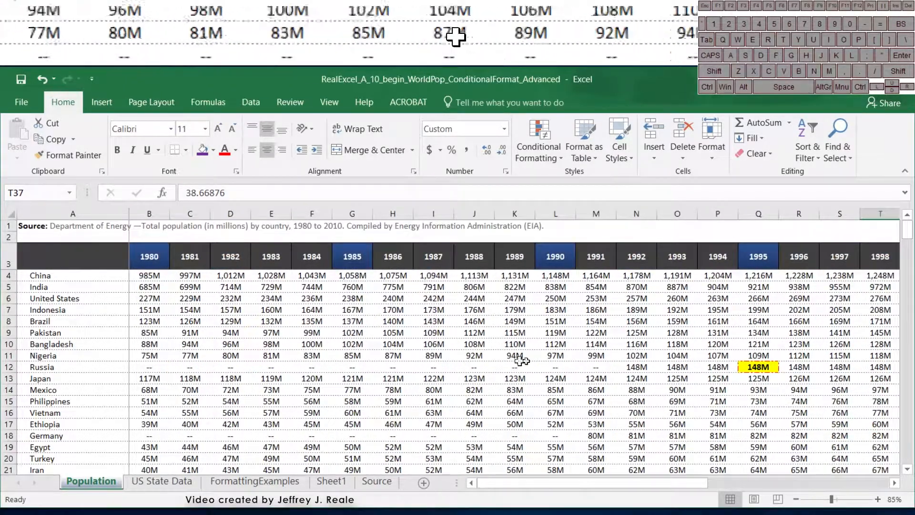
drag(645, 487, 828, 486)
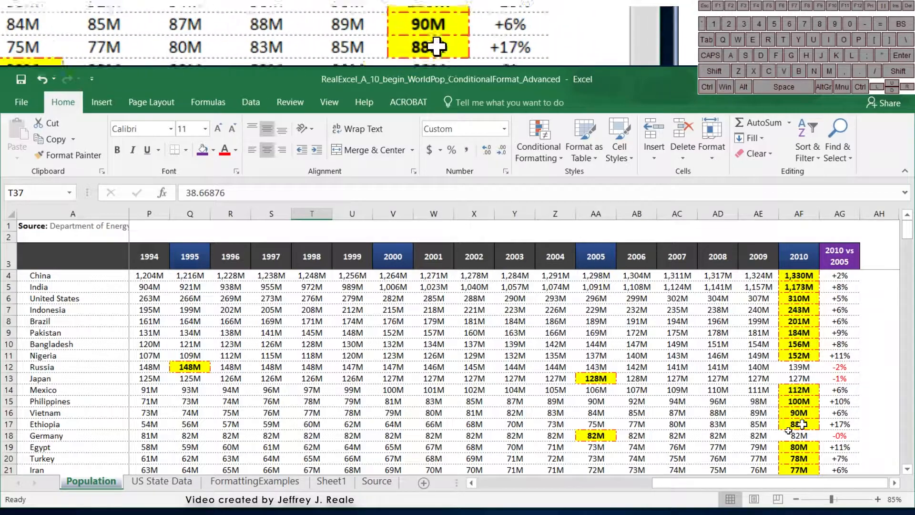
mouse_move(701, 482)
mouse_down()
mouse_move(534, 470)
mouse_move(702, 467)
mouse_up()
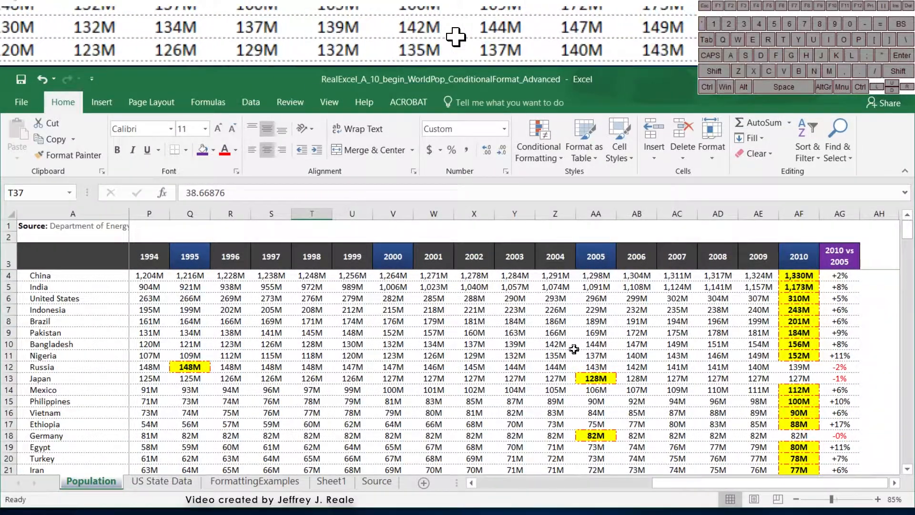